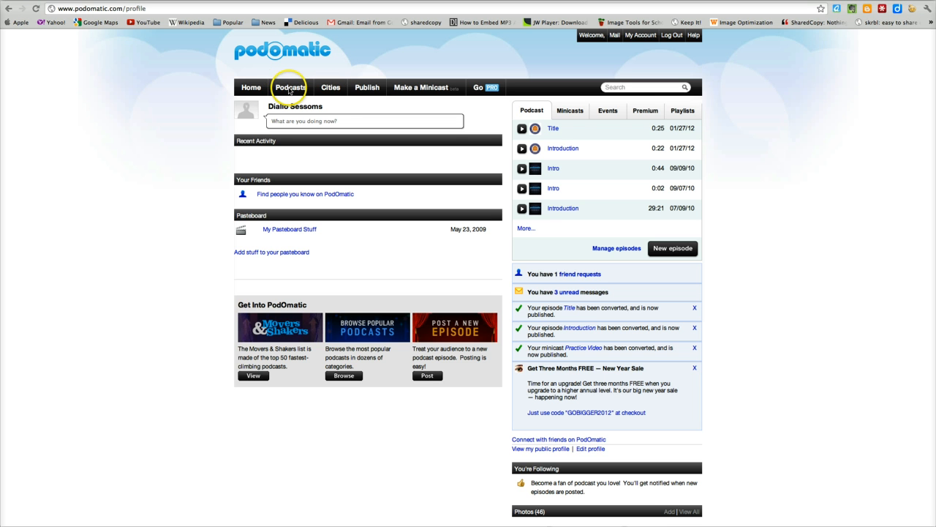
# - Start creating a new podcast episode from the site's publishing options
pyautogui.moveTo(290, 91)
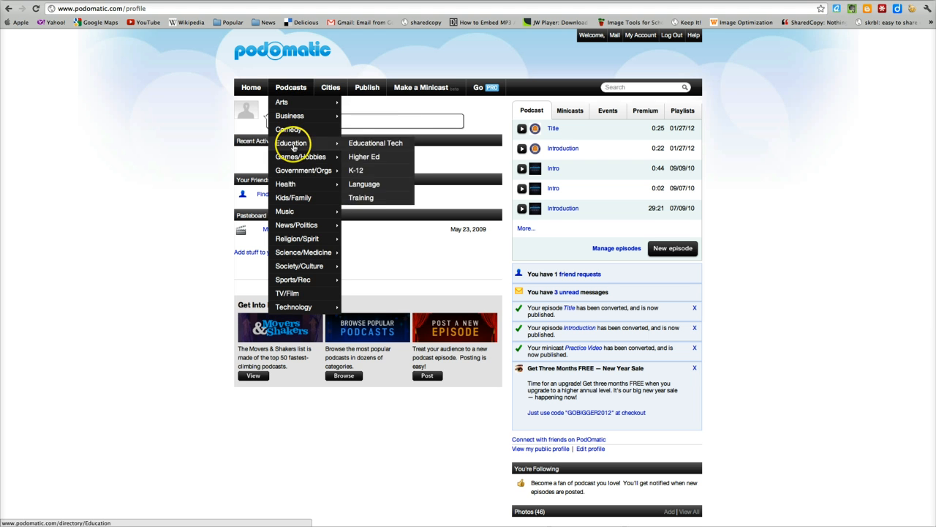
pyautogui.moveTo(298, 167)
pyautogui.moveTo(330, 91)
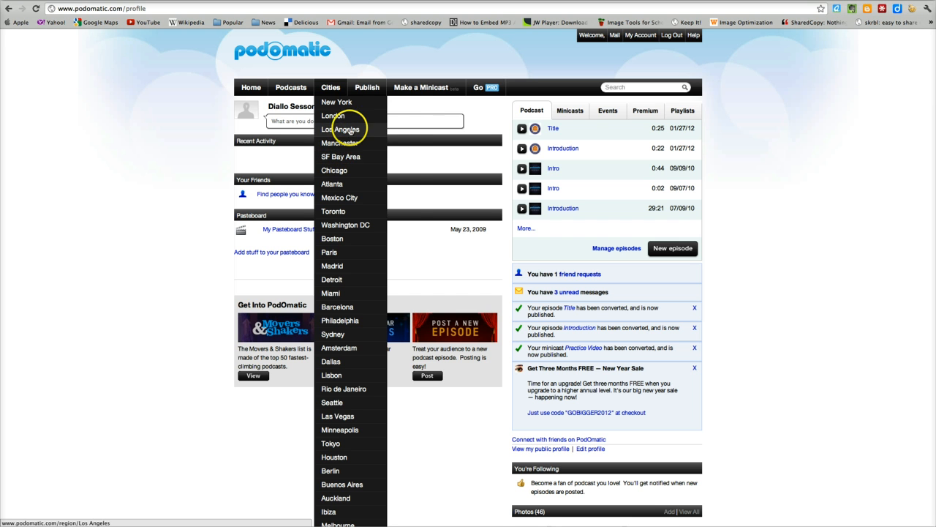
pyautogui.moveTo(361, 87)
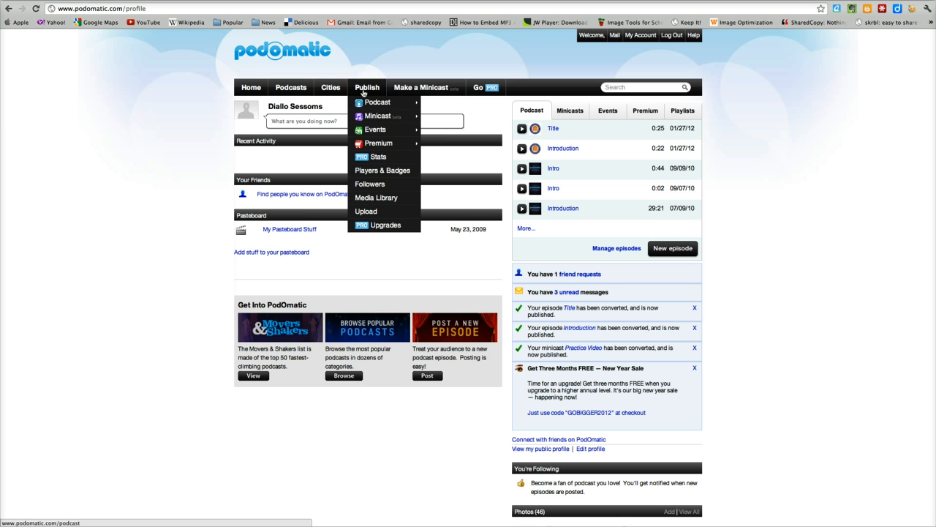
pyautogui.click(368, 103)
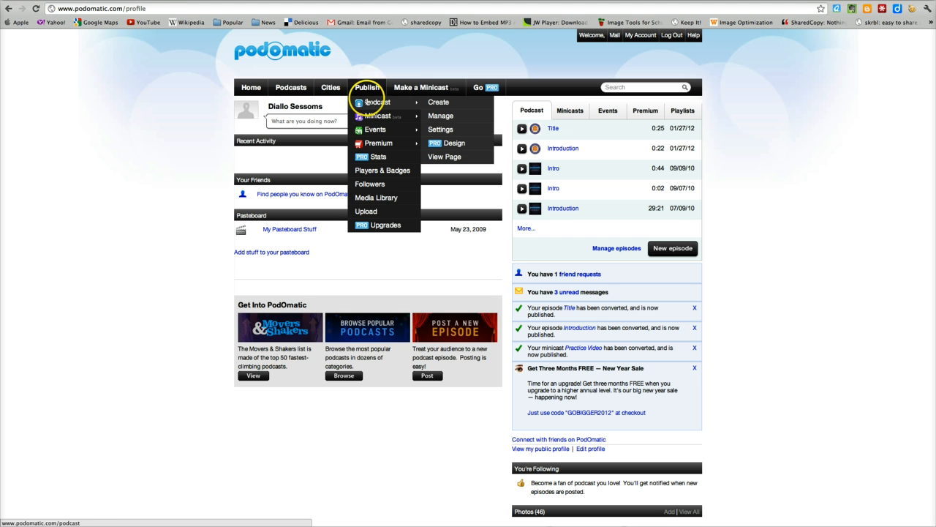
pyautogui.click(436, 104)
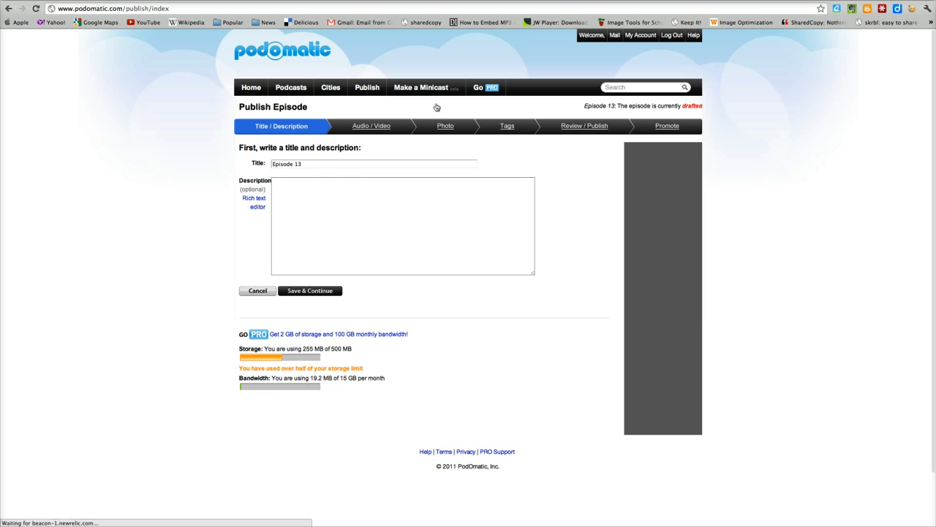
# - Set the episode's title to "Title" and its description to "Provide a description", and save them
pyautogui.click(341, 162)
pyautogui.moveTo(322, 164); pyautogui.dragTo(258, 166)
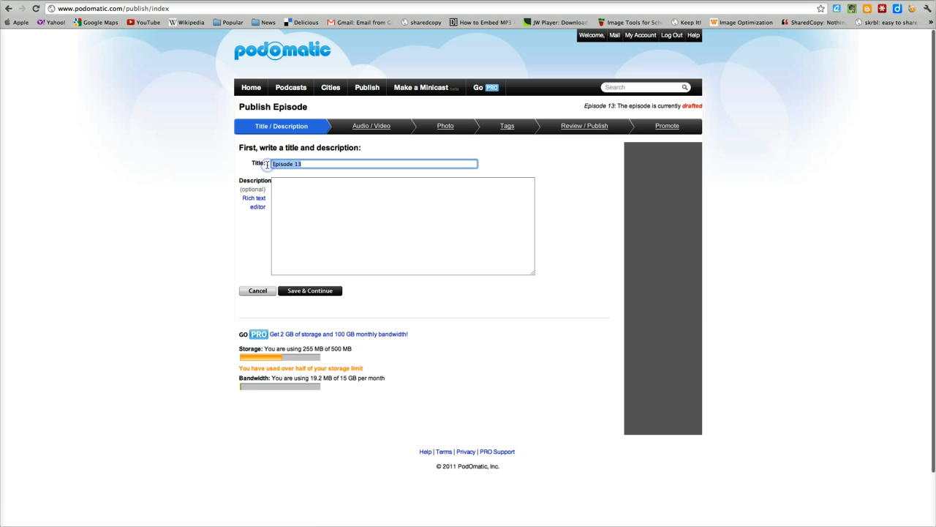
pyautogui.write('Title')
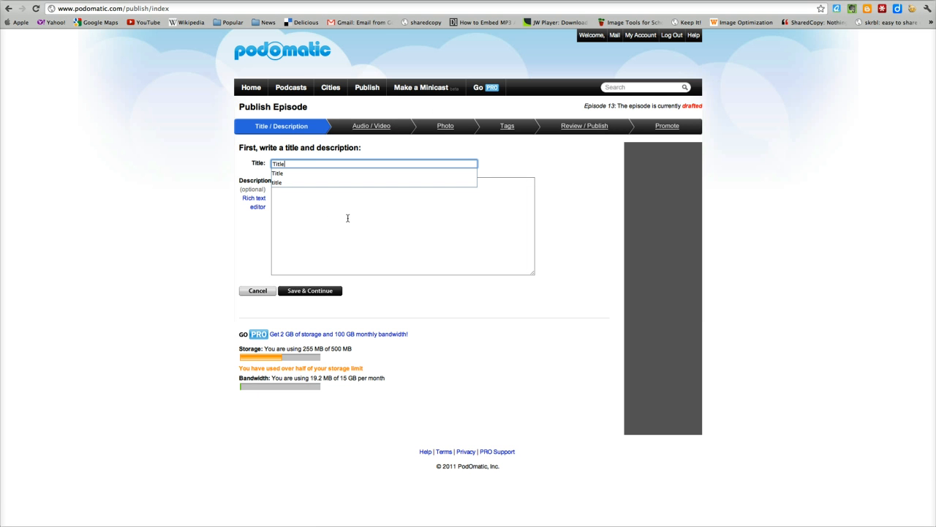
pyautogui.click(352, 255)
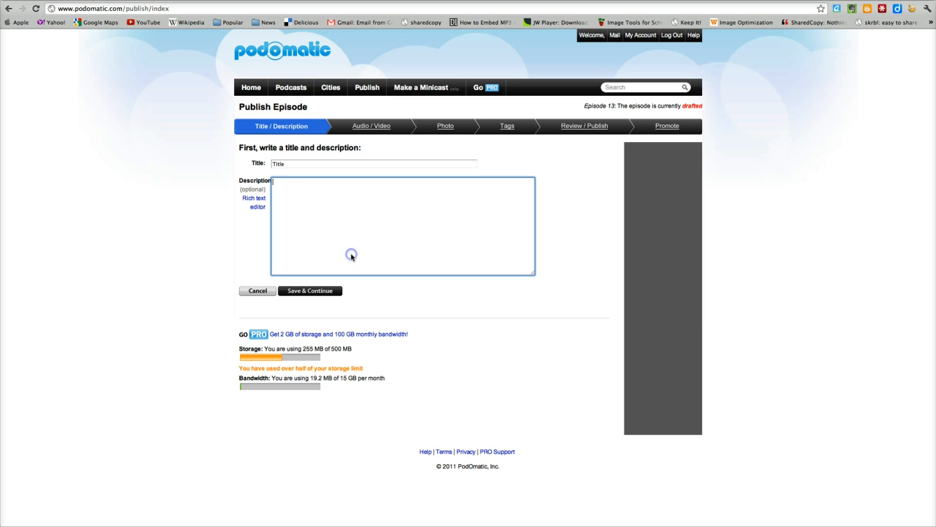
pyautogui.click(330, 229)
pyautogui.write('Provide a description')
pyautogui.click(301, 292)
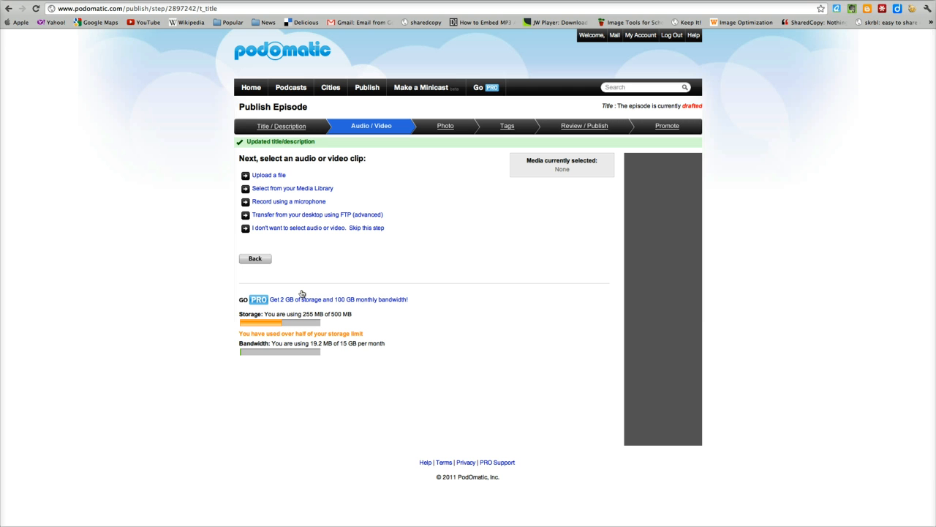
# - Choose microphone recording for the episode's media, select Unknown USB Audio Device as the microphone and allow access to it
pyautogui.click(268, 177)
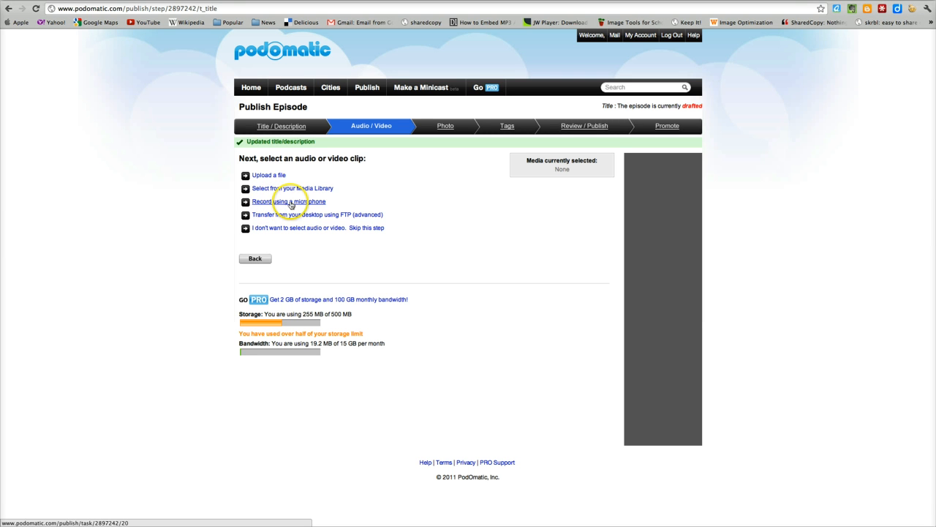
pyautogui.click(290, 205)
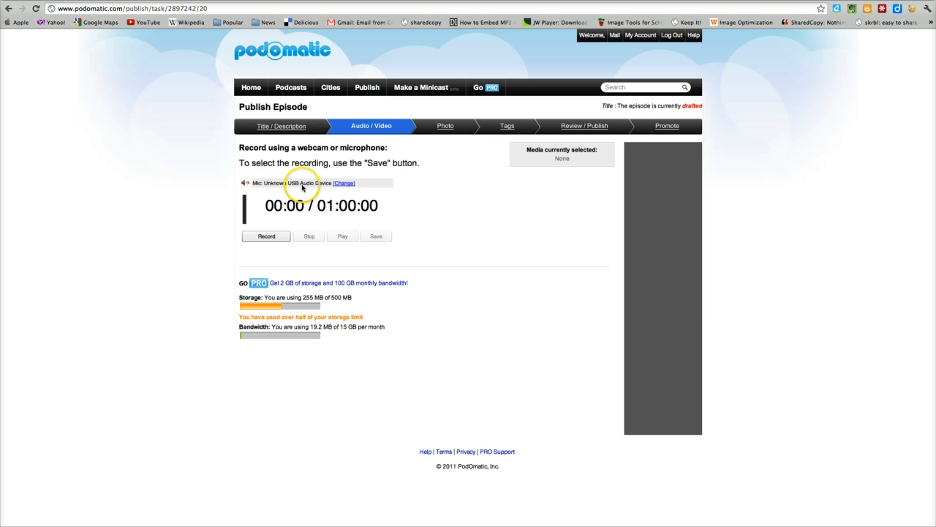
pyautogui.click(343, 184)
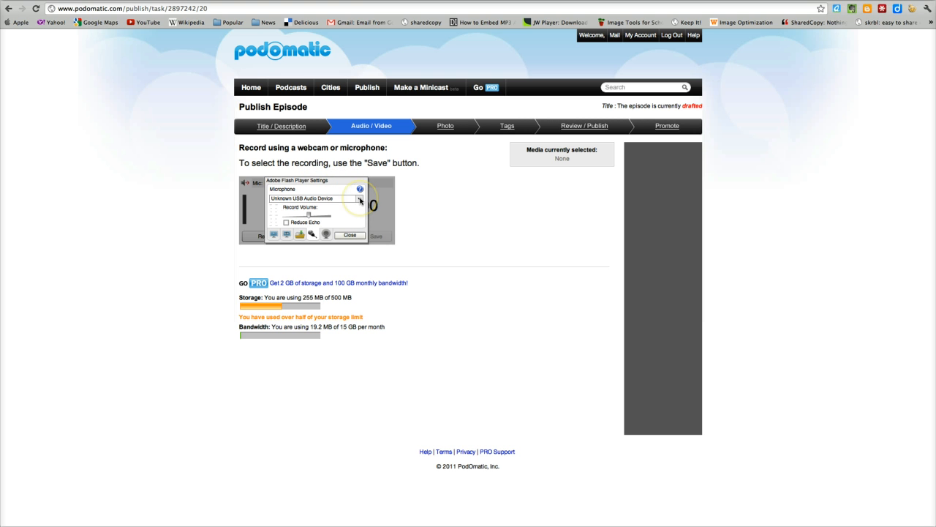
pyautogui.click(359, 199)
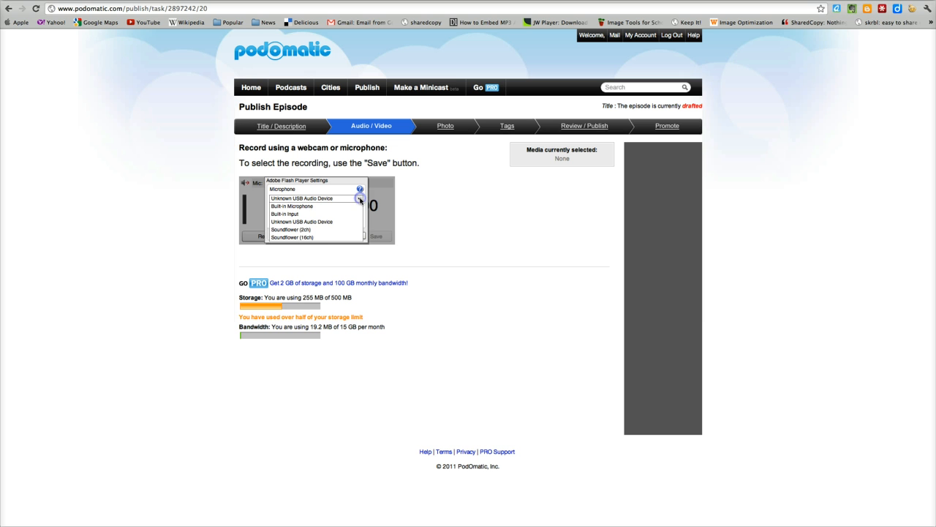
pyautogui.click(311, 226)
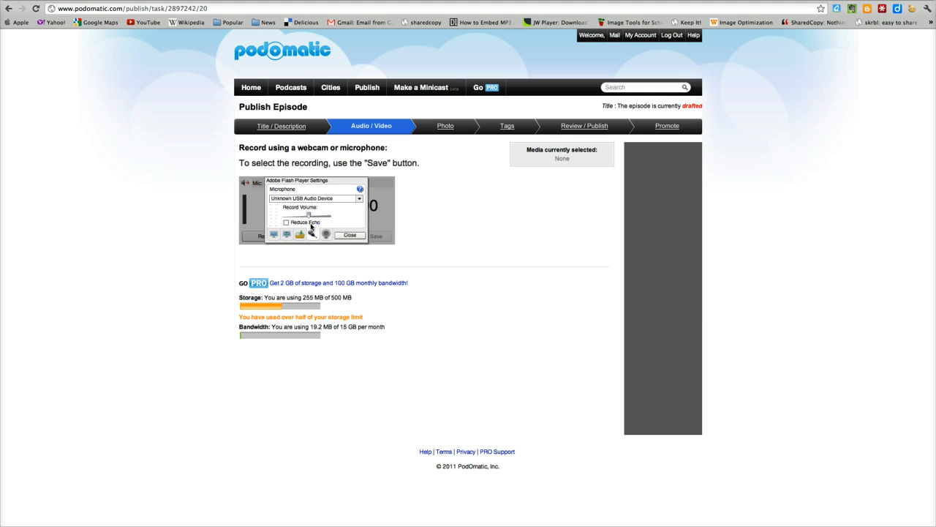
pyautogui.click(350, 235)
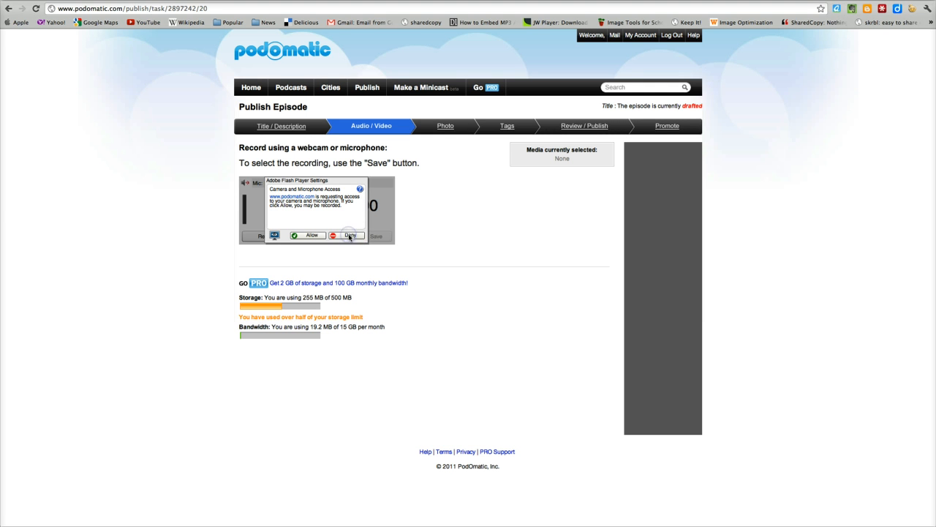
pyautogui.click(312, 236)
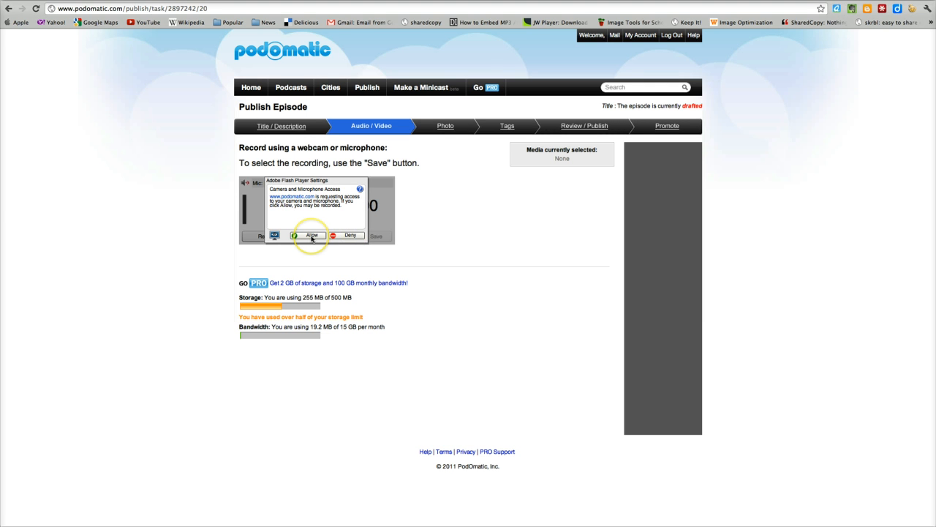
pyautogui.click(304, 257)
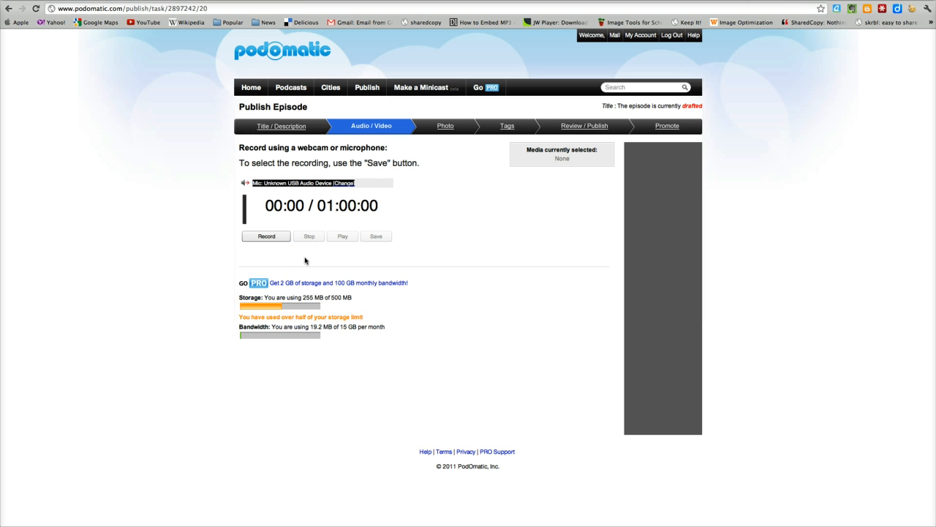
# - Record about 19 seconds of audio with the microphone and save the recording as the episode's media
pyautogui.click(266, 238)
pyautogui.click(266, 237)
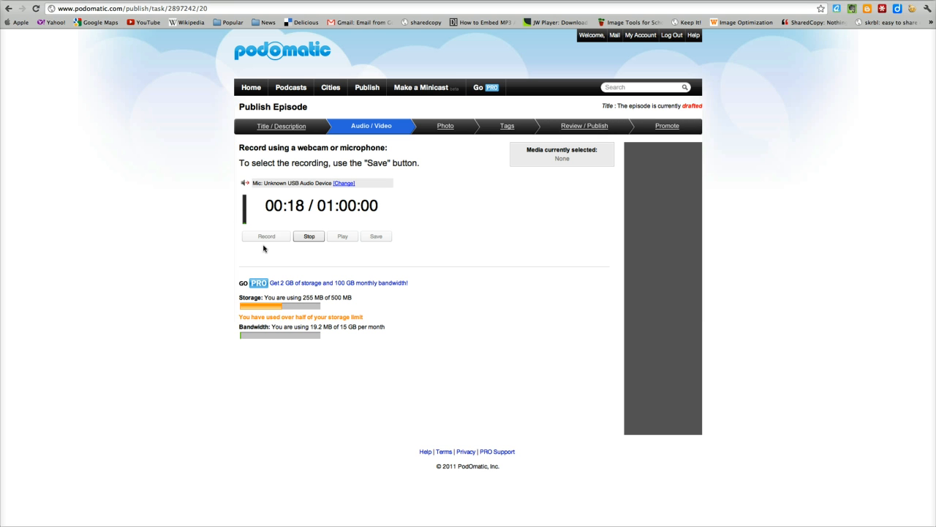
pyautogui.click(310, 236)
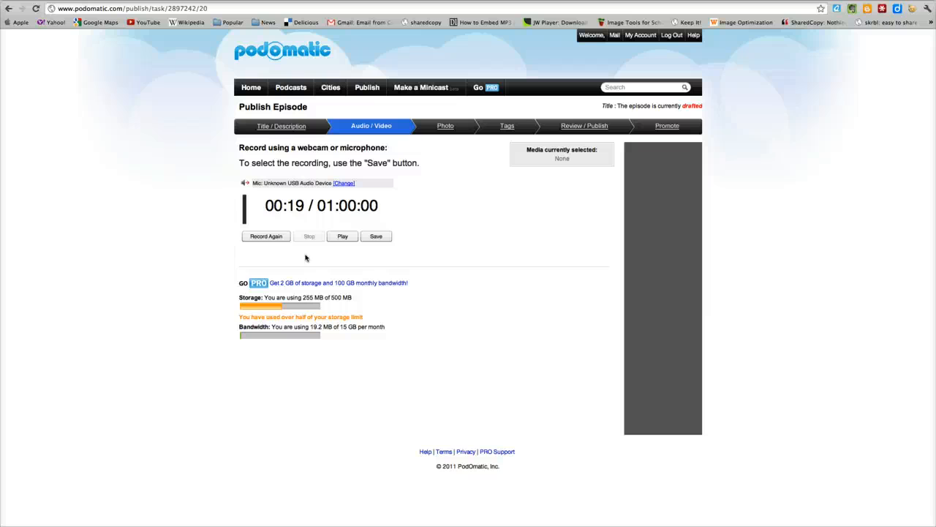
pyautogui.click(268, 237)
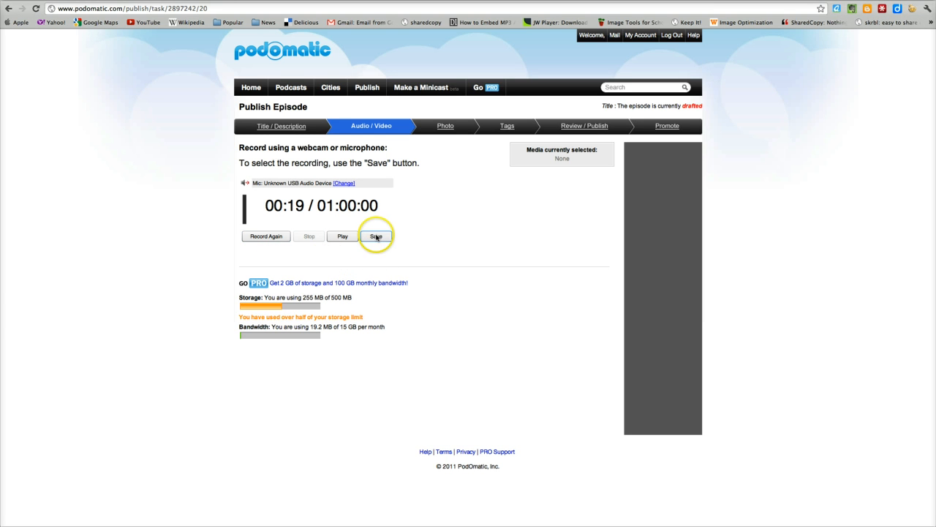
pyautogui.click(376, 236)
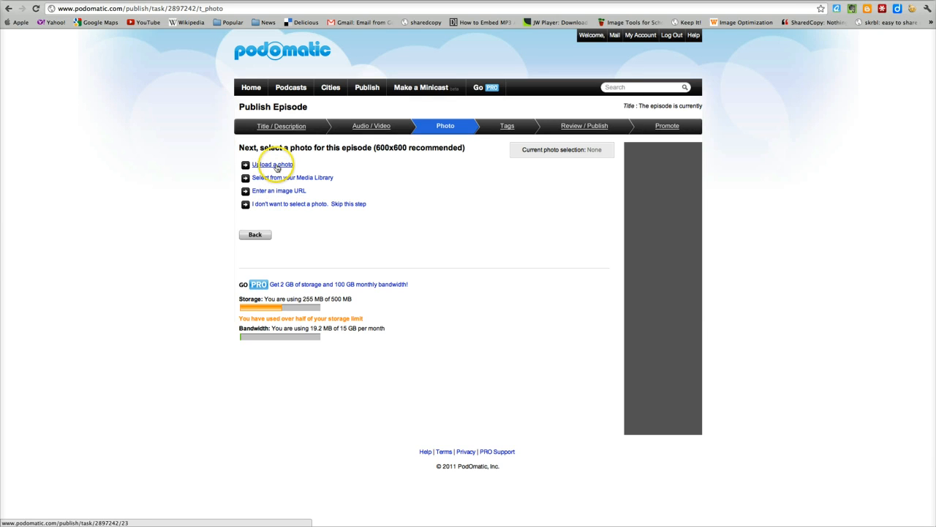
# - Upload DSC00392.jpg from the Desktop as the episode's photo and save it
pyautogui.click(277, 166)
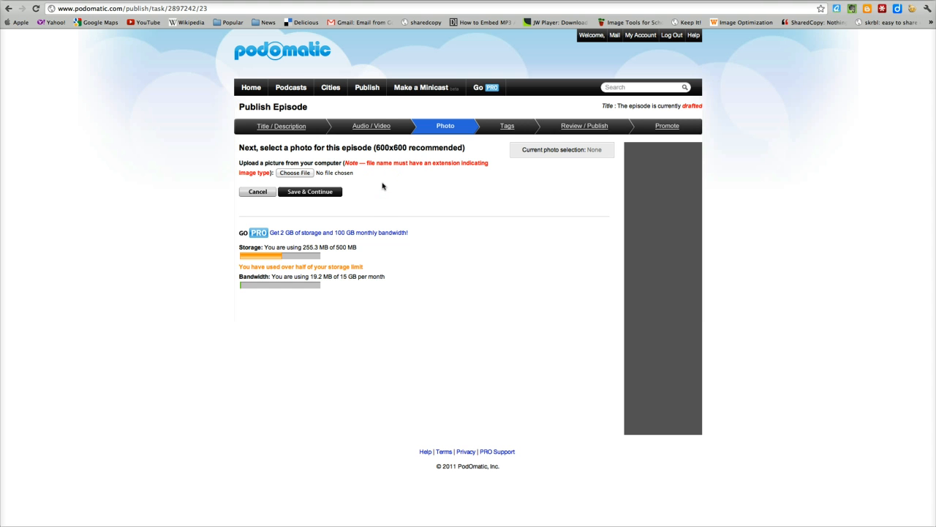
pyautogui.click(295, 173)
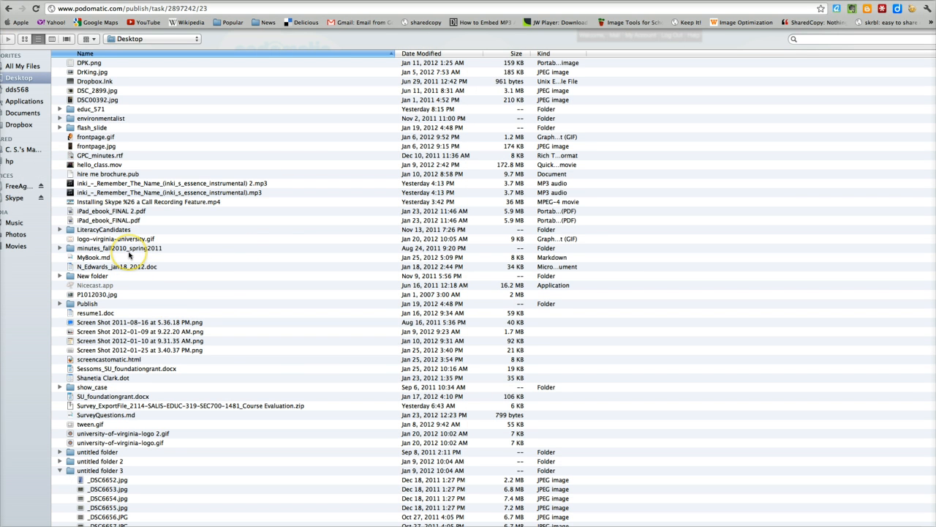
pyautogui.doubleClick(106, 100)
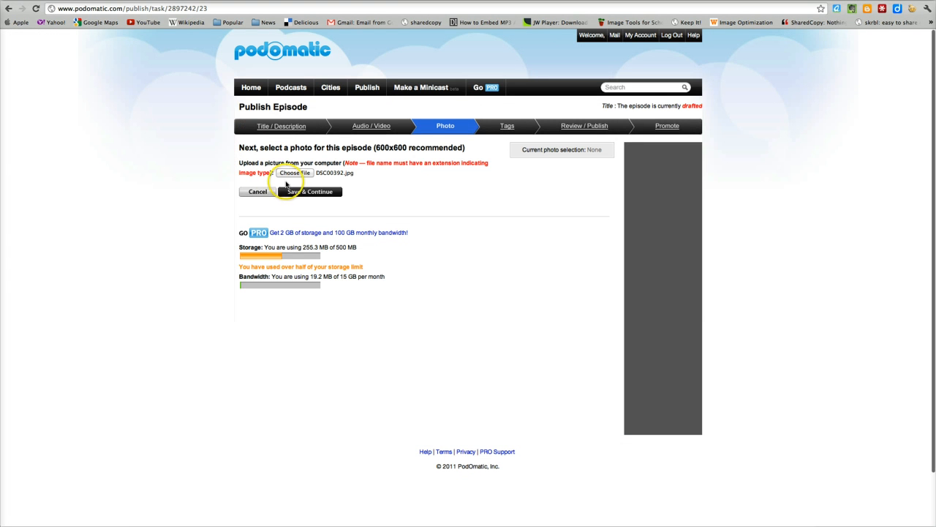
pyautogui.click(304, 192)
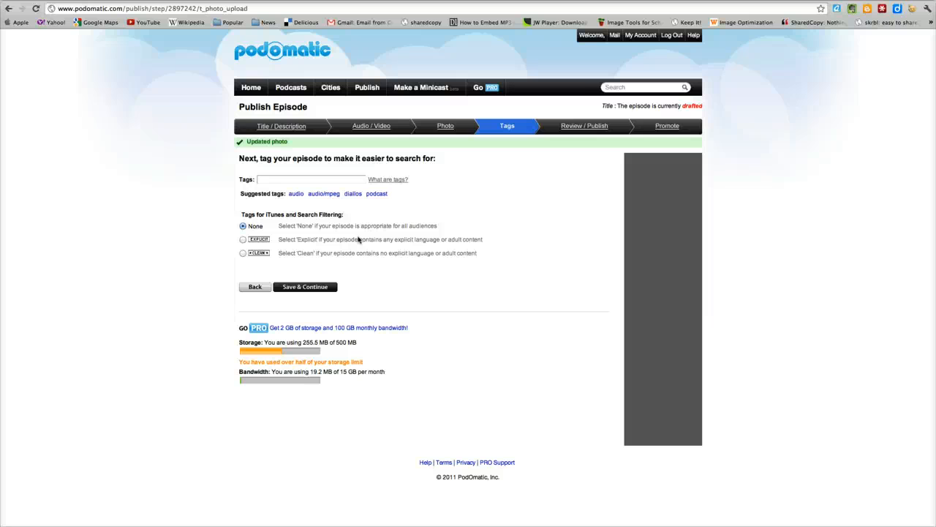
# - Set the episode's iTunes and search filter to Clean, leave the tags empty and save
pyautogui.click(315, 179)
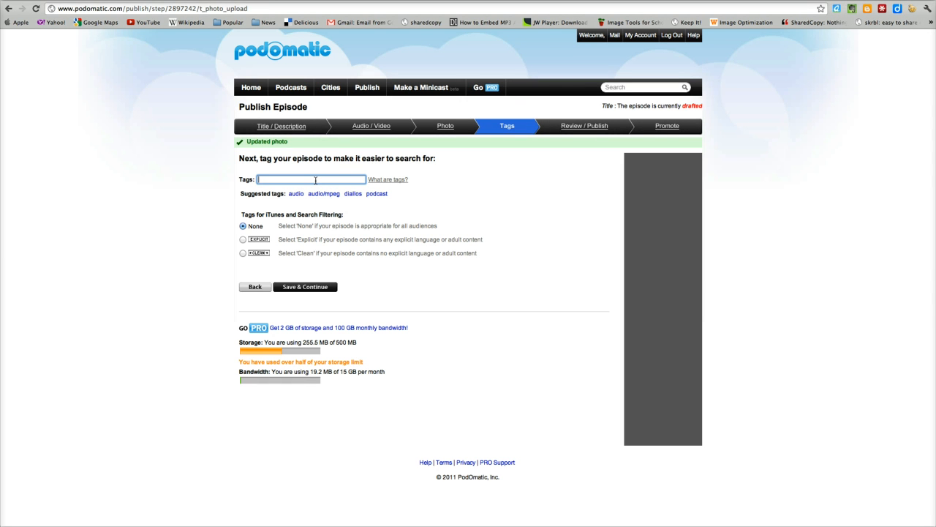
pyautogui.click(243, 253)
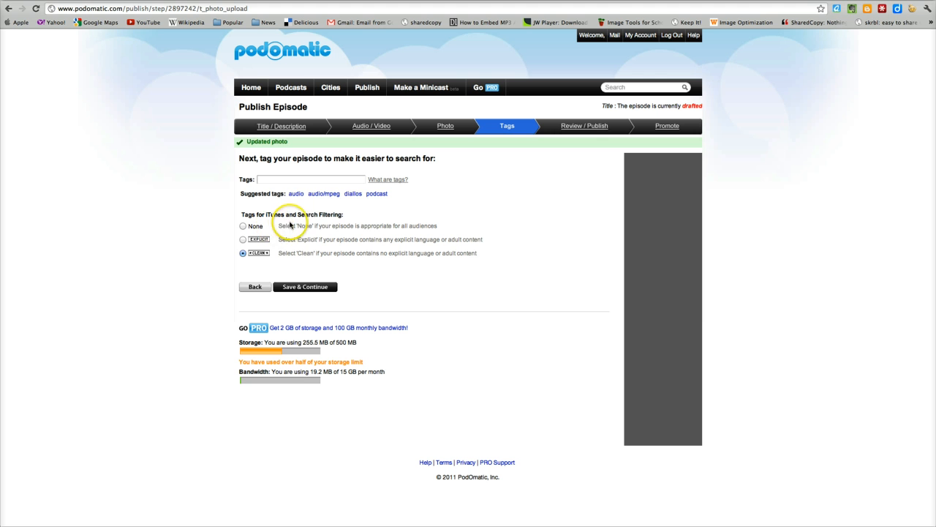
pyautogui.click(307, 286)
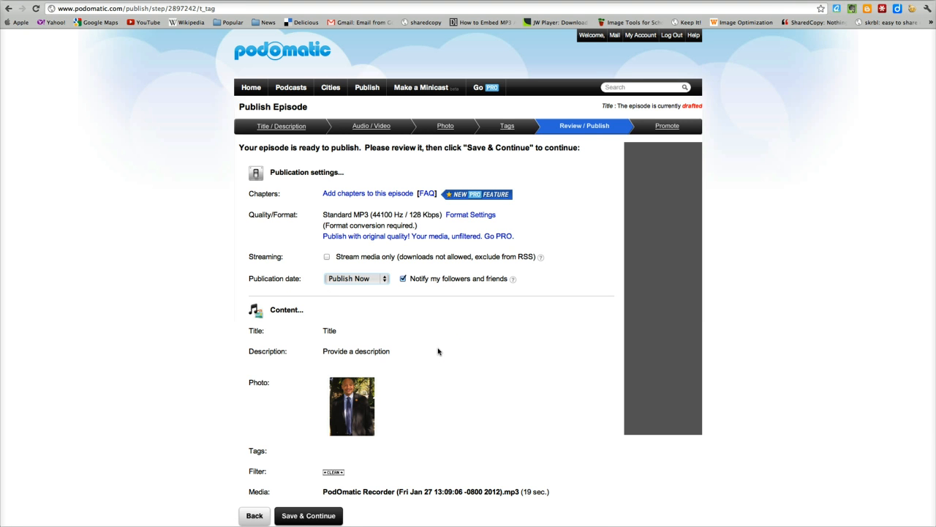
# - Review the episode's publication settings and content, and publish it with the Publish Now setting
pyautogui.scroll(-1, 438, 352)
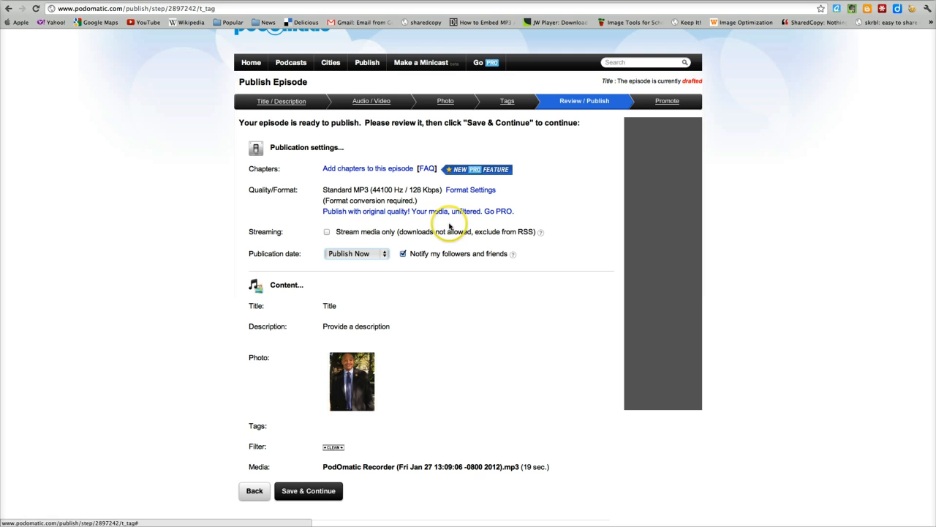
pyautogui.scroll(-1, 438, 226)
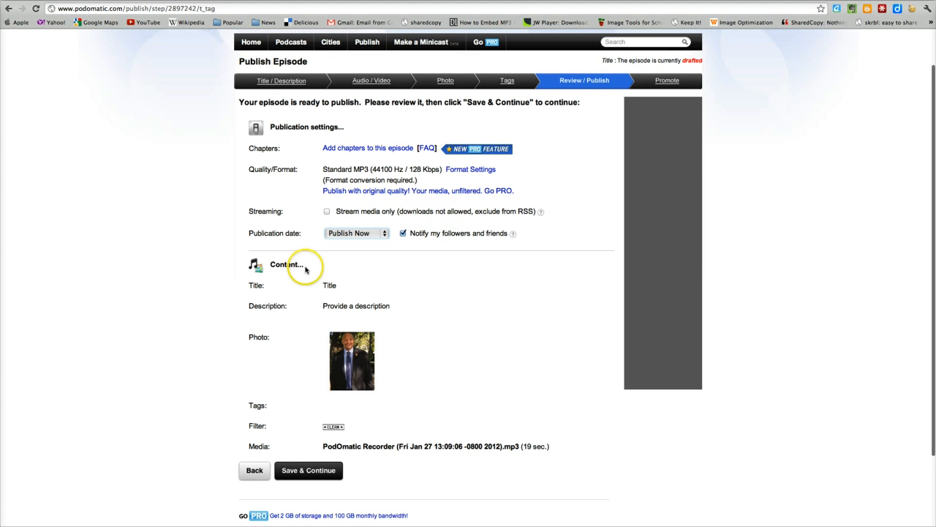
pyautogui.scroll(-2, 305, 264)
pyautogui.scroll(-2, 305, 270)
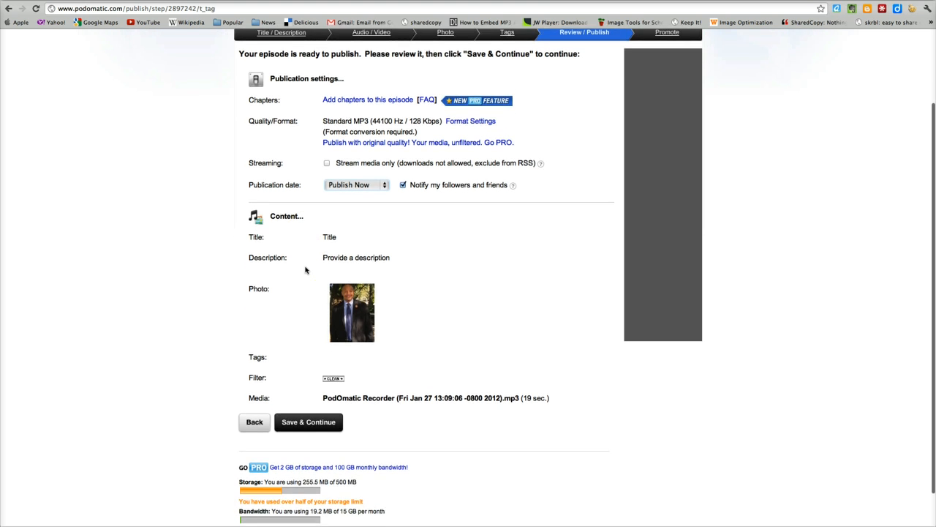
pyautogui.click(309, 271)
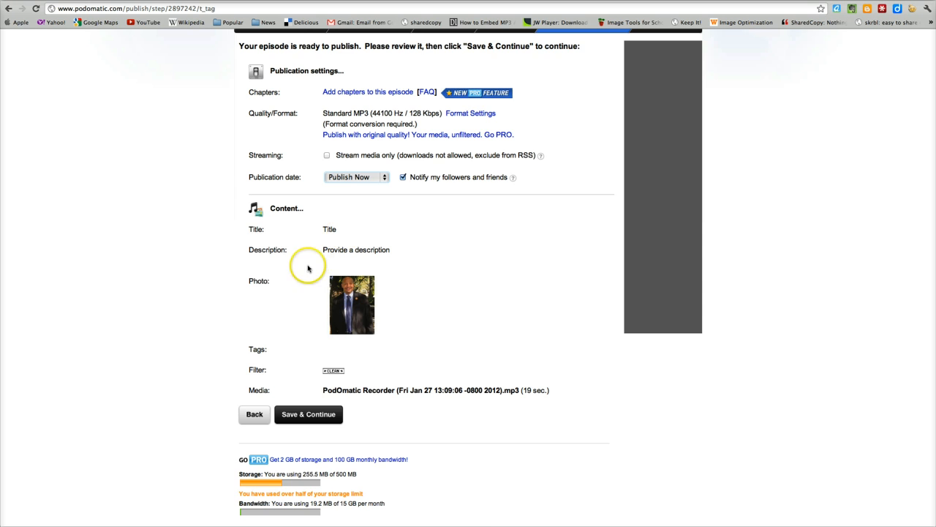
pyautogui.scroll(-1, 308, 269)
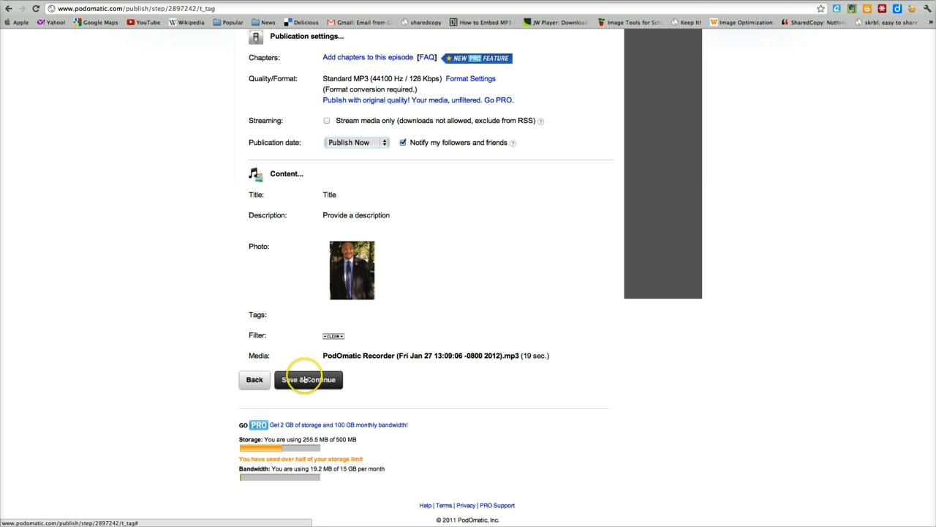
pyautogui.click(305, 379)
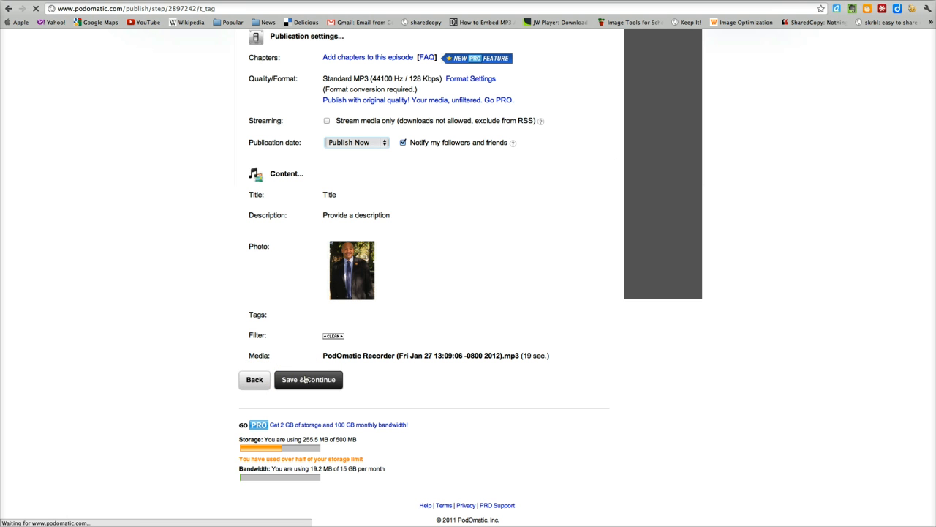
pyautogui.click(526, 307)
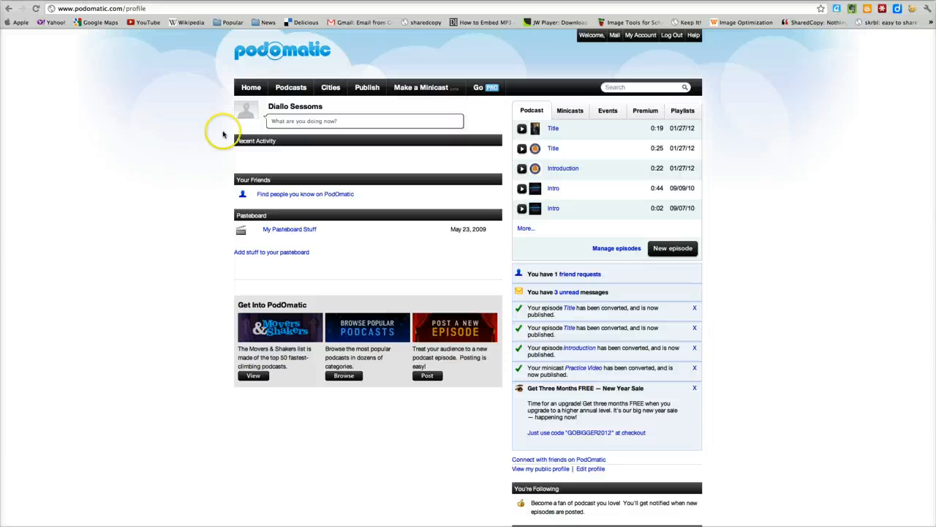
# - Open the newly published 19-second episode from the podcast list, play its beginning and pause it
pyautogui.click(553, 130)
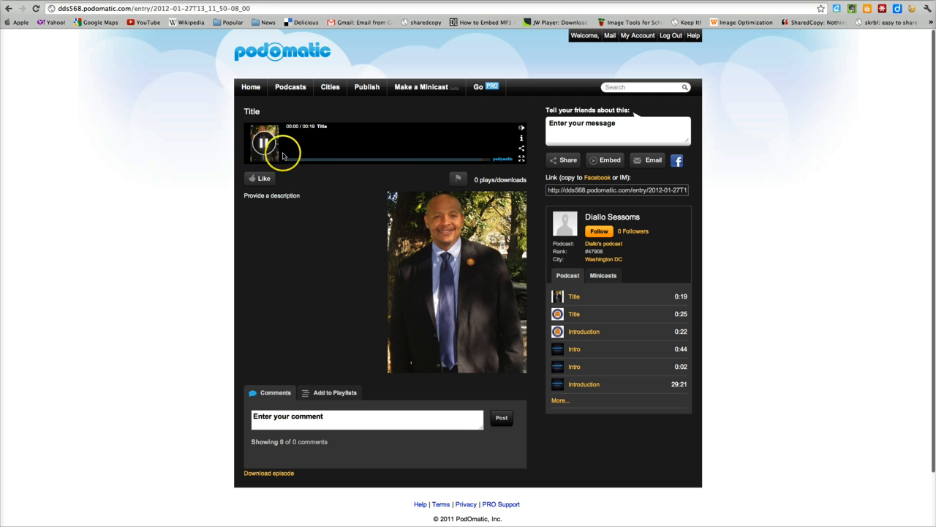
pyautogui.click(265, 146)
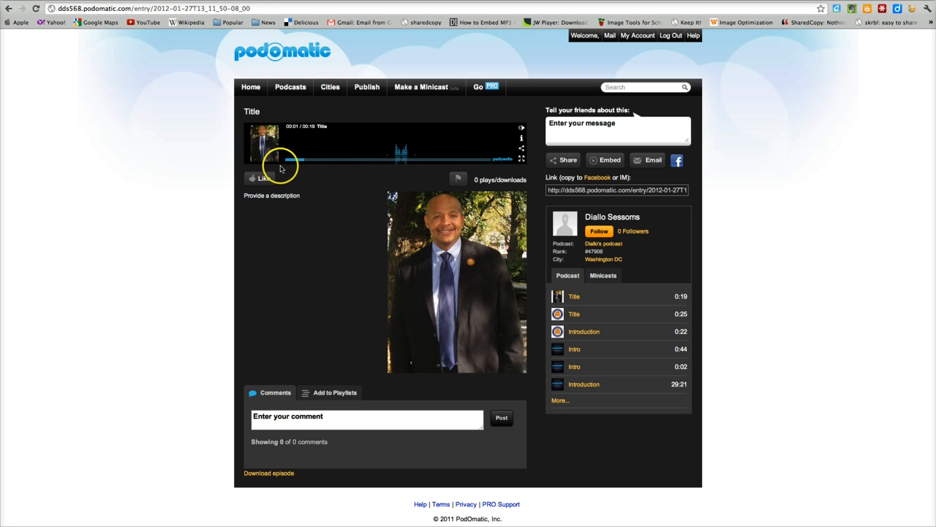
pyautogui.click(265, 144)
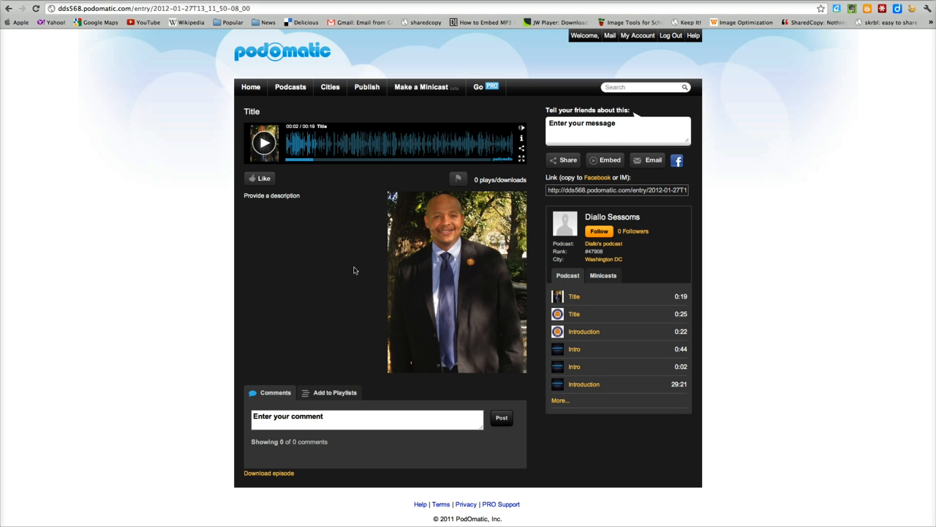
# - Open the episode's embed code, set the player color to purple, copy the whole code and close the dialog
pyautogui.click(607, 162)
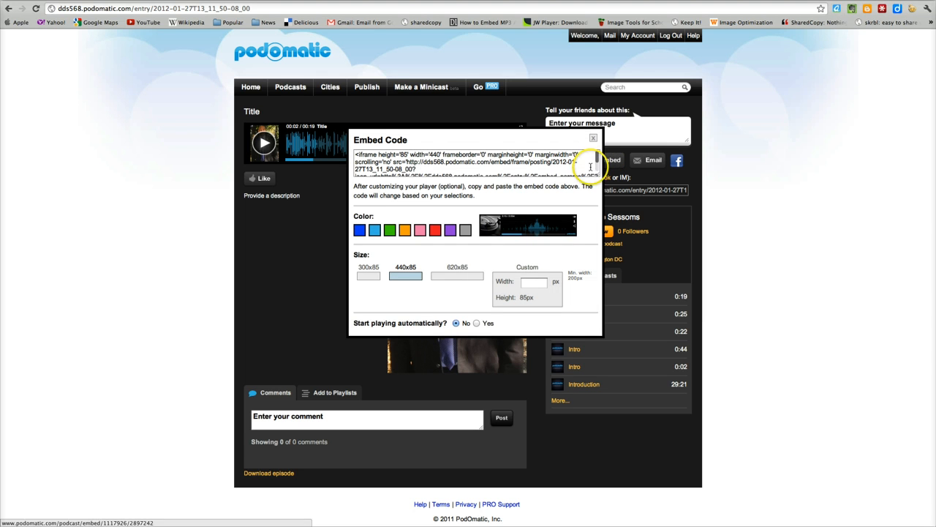
pyautogui.moveTo(598, 177); pyautogui.dragTo(599, 218)
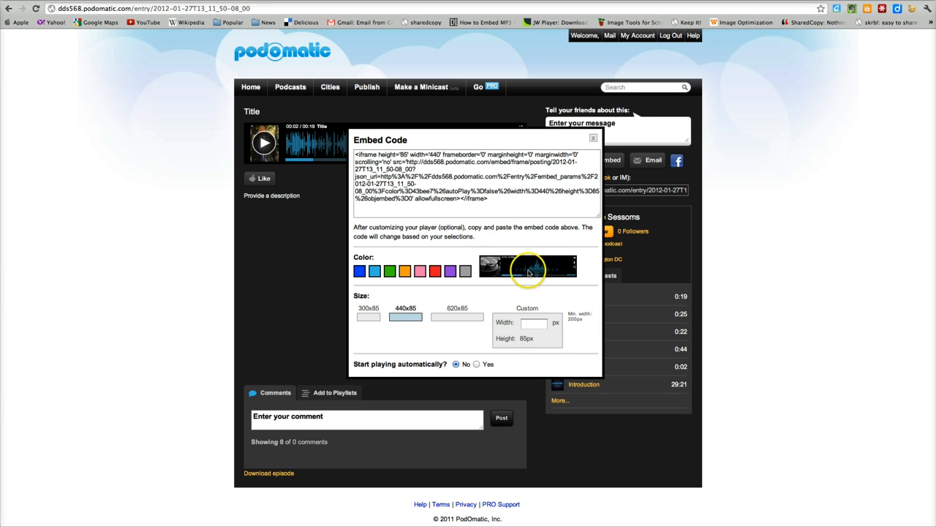
pyautogui.click(448, 273)
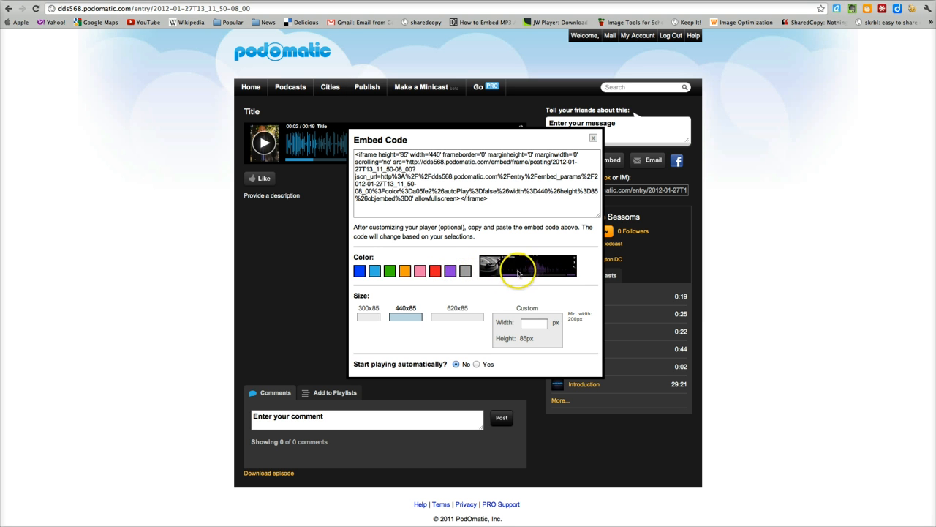
pyautogui.click(501, 206)
pyautogui.moveTo(501, 207); pyautogui.dragTo(336, 145)
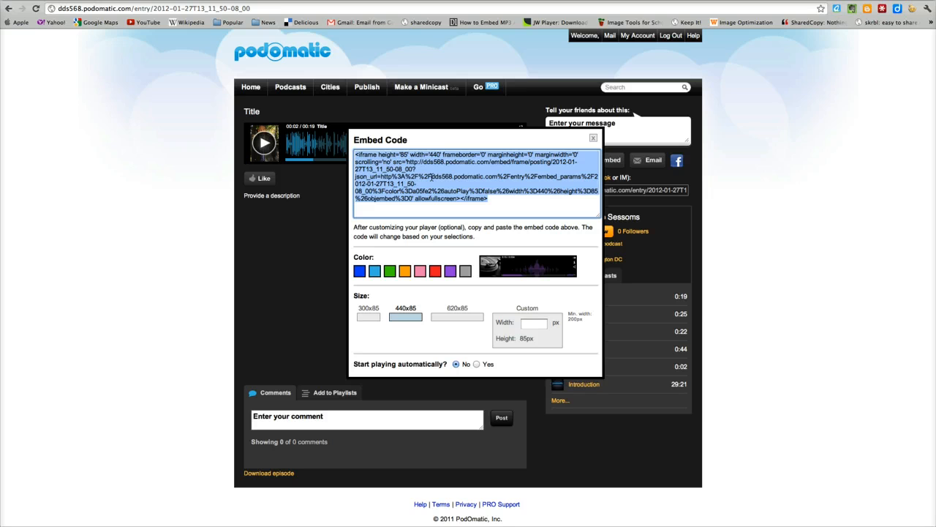
pyautogui.click(593, 141)
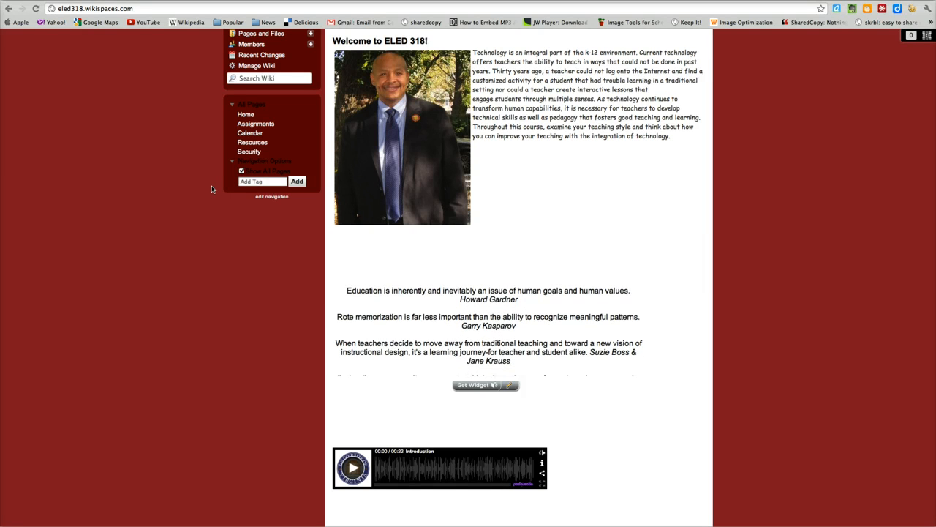
# - Switch to the eled318 Wikispaces site, open its home page for editing and remove the lower Other Widget
pyautogui.click(249, 117)
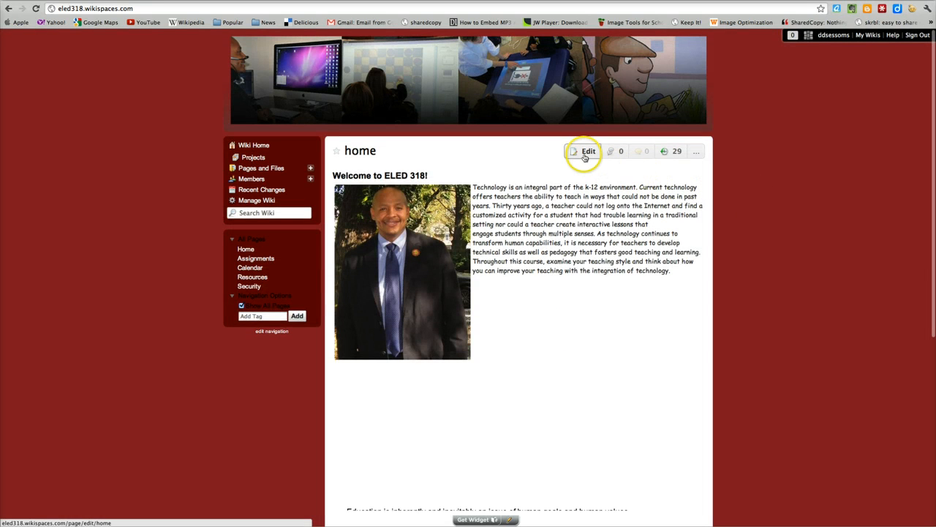
pyautogui.click(585, 154)
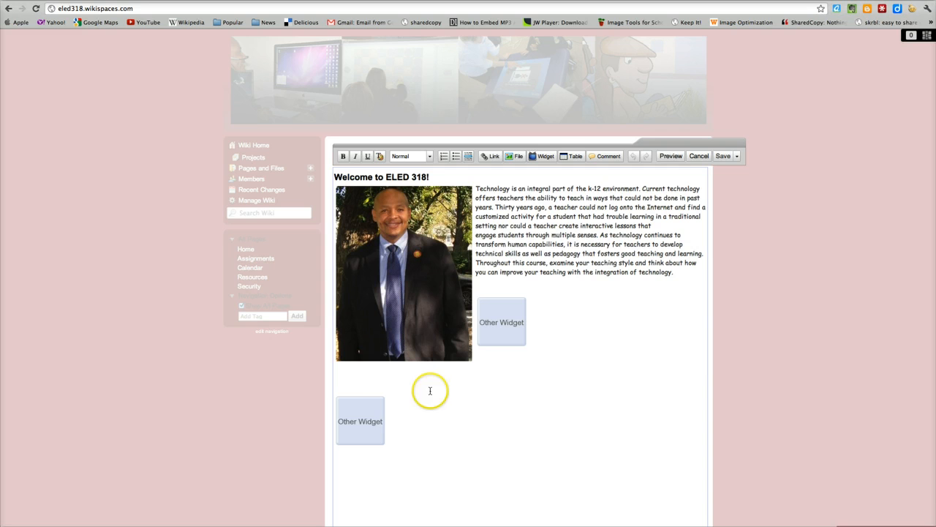
pyautogui.click(373, 409)
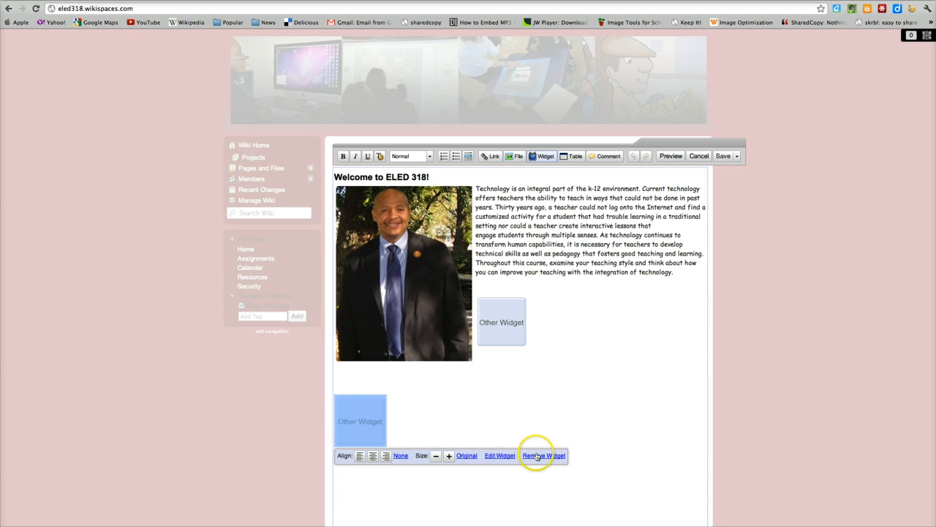
pyautogui.click(537, 456)
# - Insert an Other HTML widget in the blank area below the photo, paste the copied embed code into it and save it
pyautogui.click(379, 418)
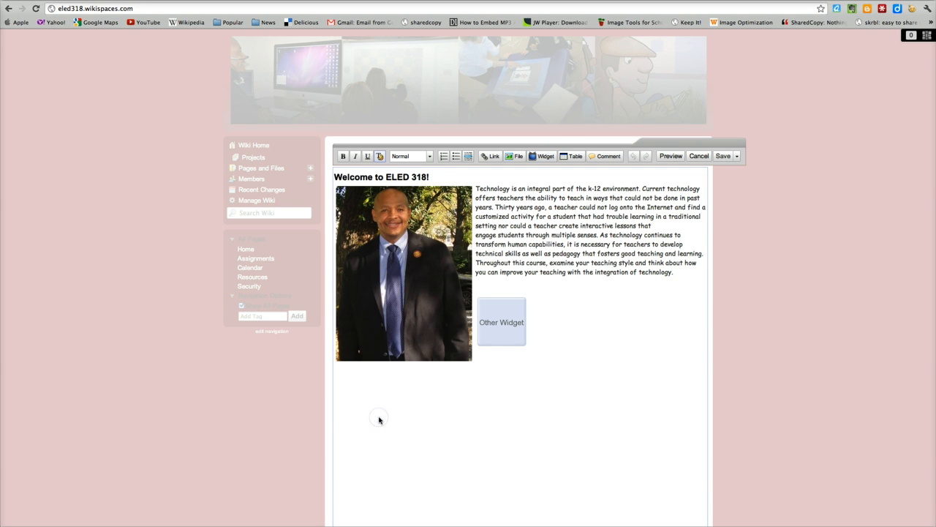
pyautogui.click(433, 417)
pyautogui.click(540, 156)
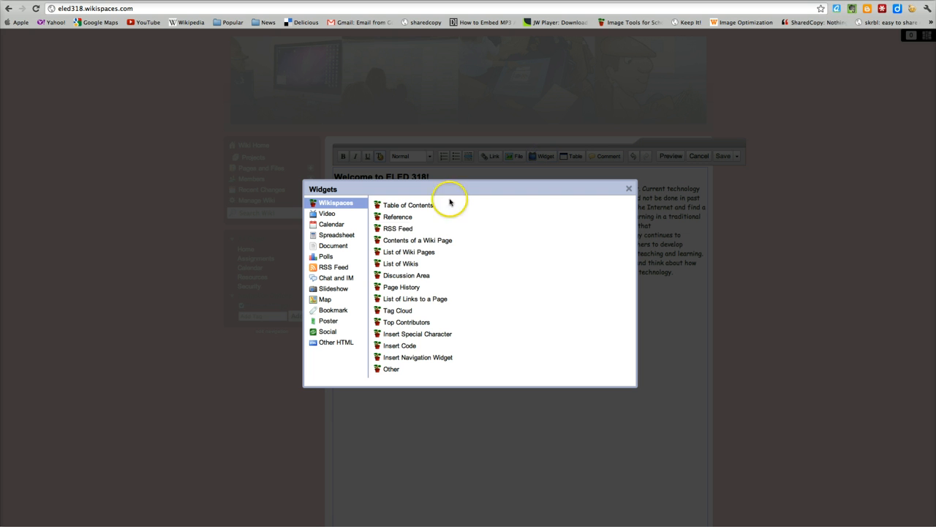
pyautogui.click(335, 343)
pyautogui.click(422, 301)
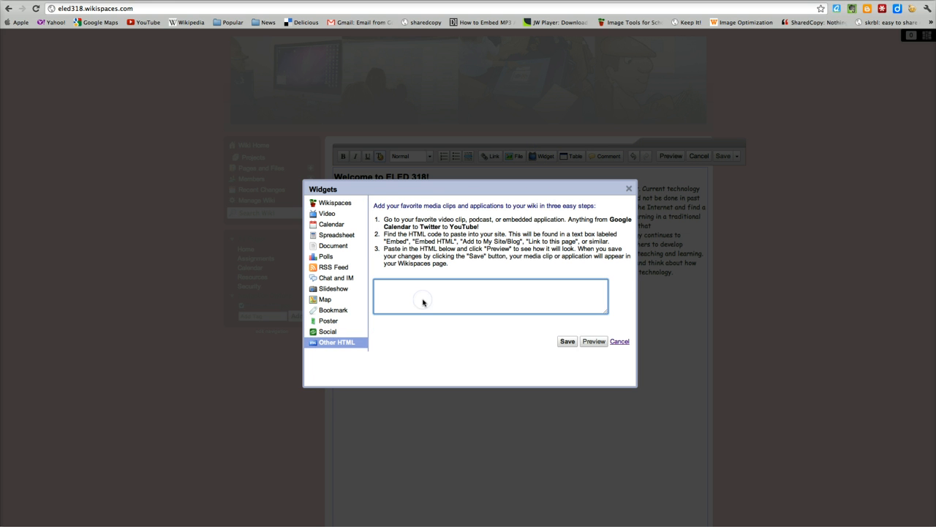
pyautogui.press('super+v')
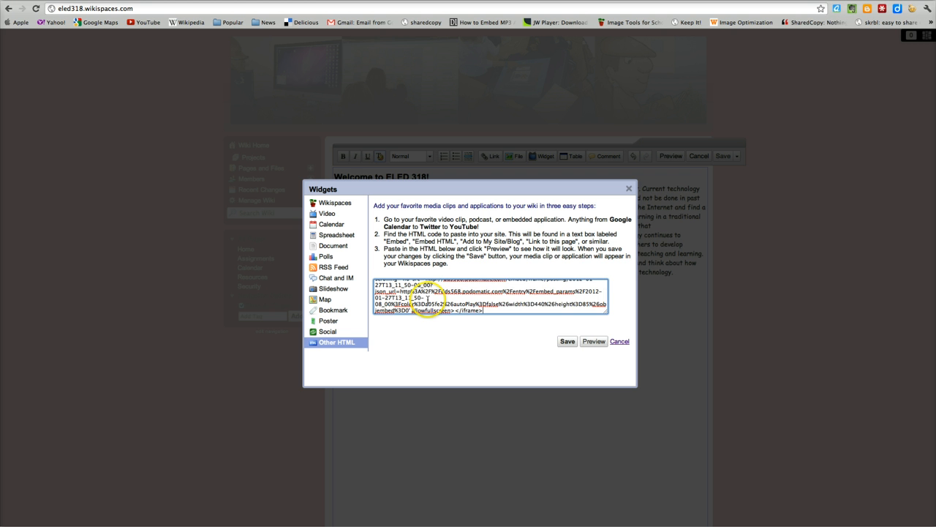
pyautogui.click(567, 341)
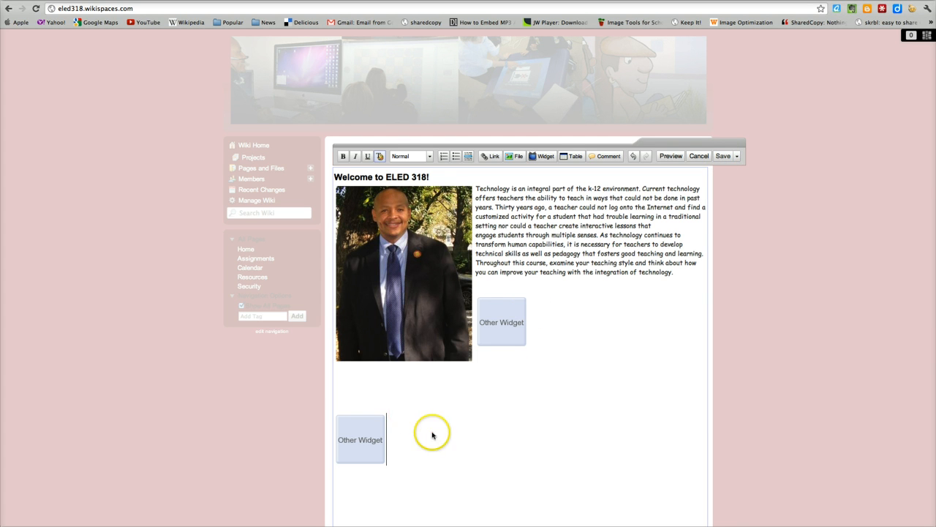
# - Save the edited home page and check the embedded podcast player further down the page
pyautogui.click(724, 157)
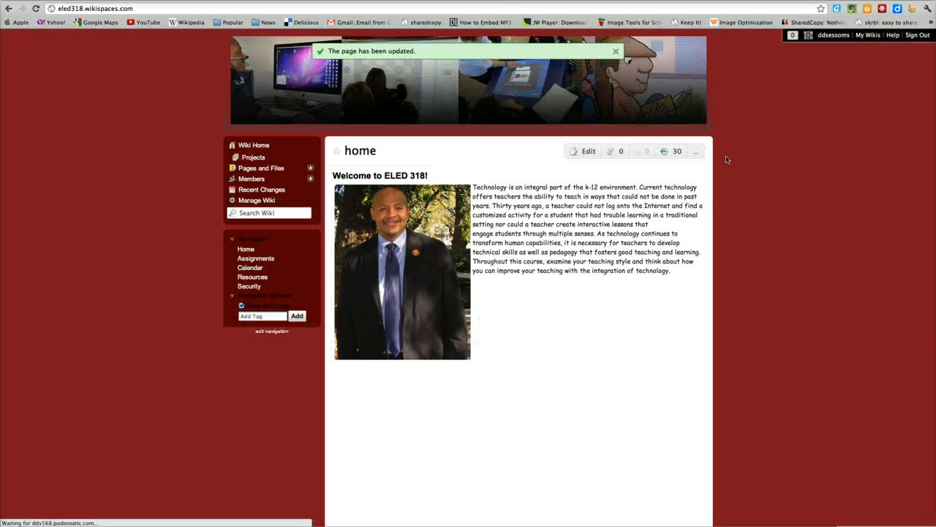
pyautogui.click(585, 418)
pyautogui.scroll(-5, 589, 419)
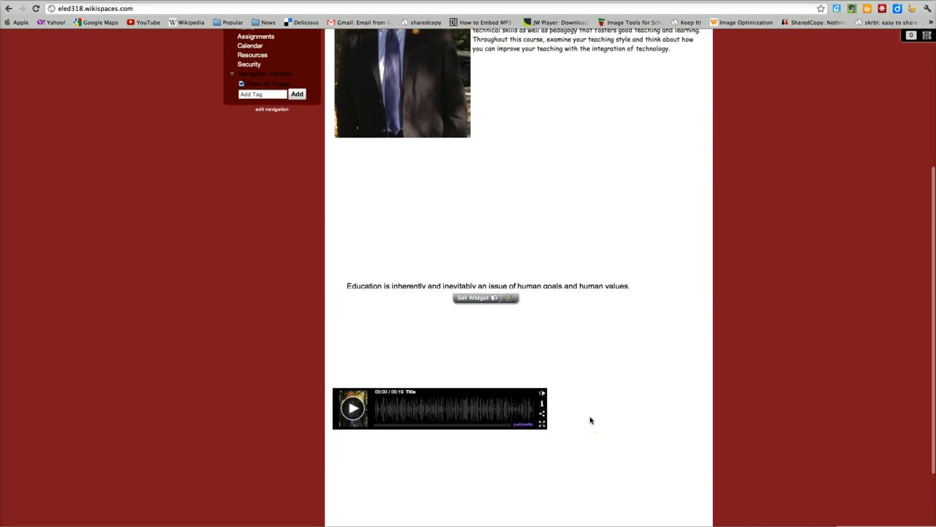